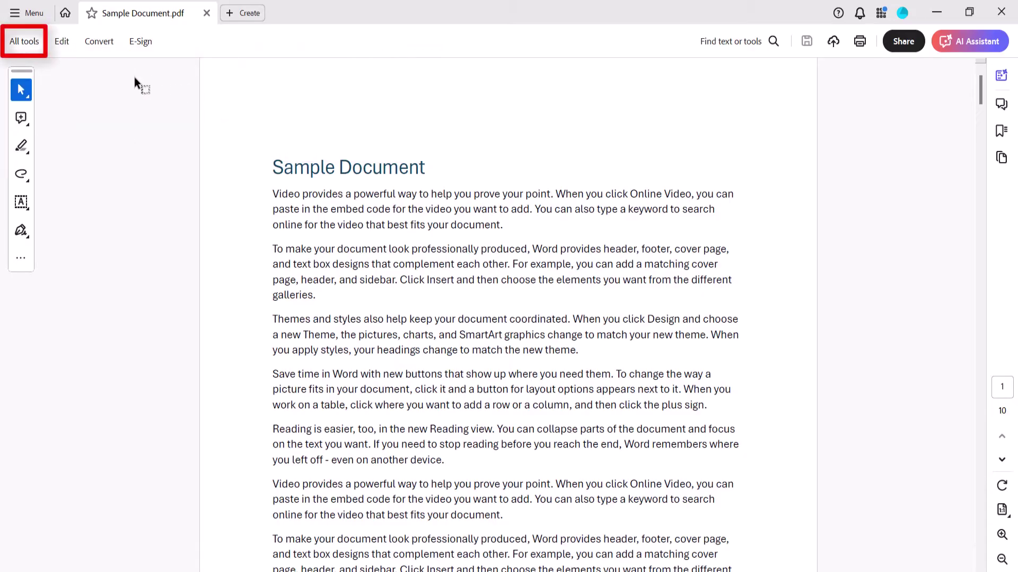
Step: Reach the Split settings for Sample Document.pdf from Organize Pages in All tools
left_click(22, 40)
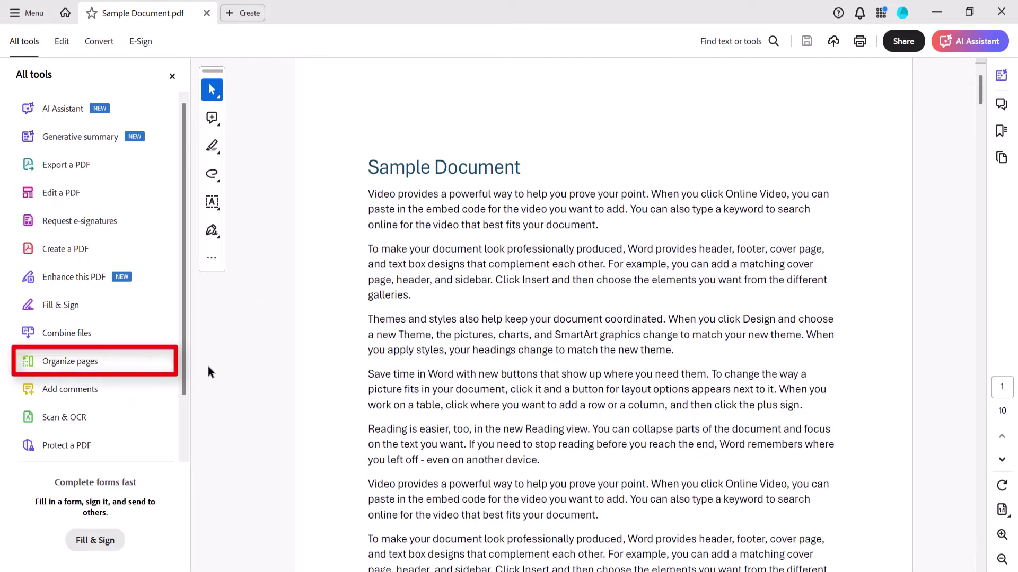
left_click(99, 363)
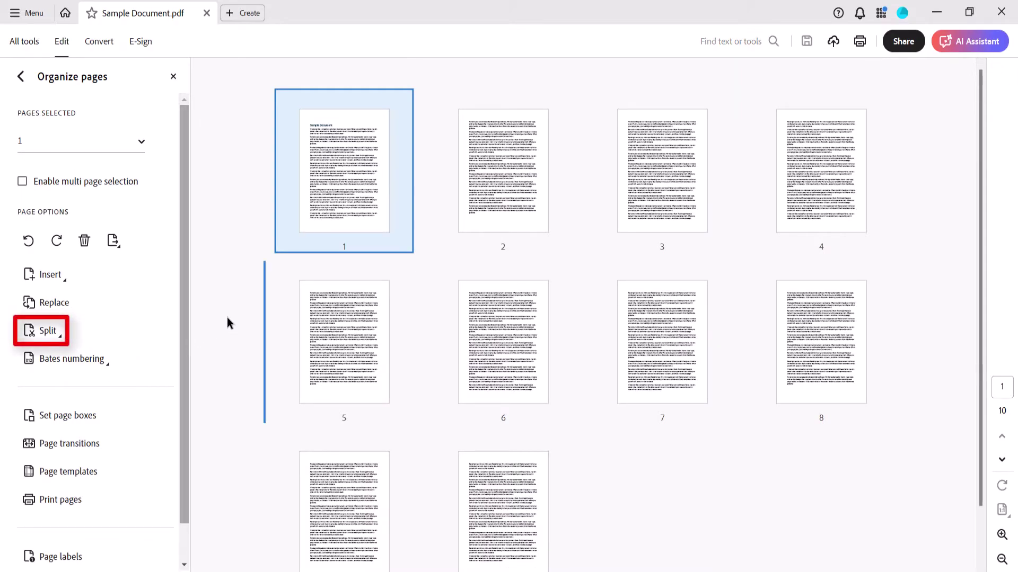
left_click(39, 332)
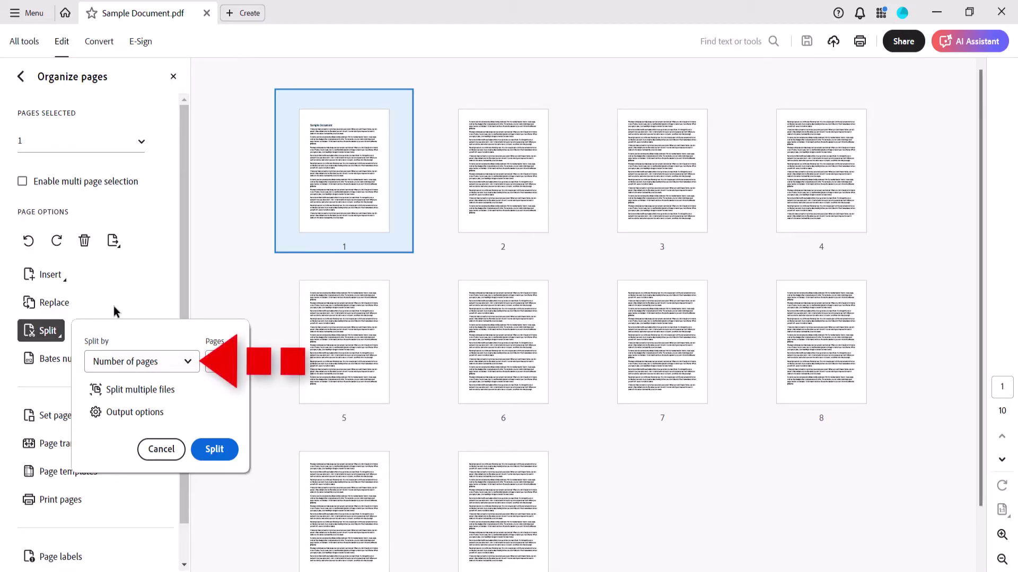
Step: Try splitting by file size, then set Split by back to Number of pages, 2 per file
left_click(189, 363)
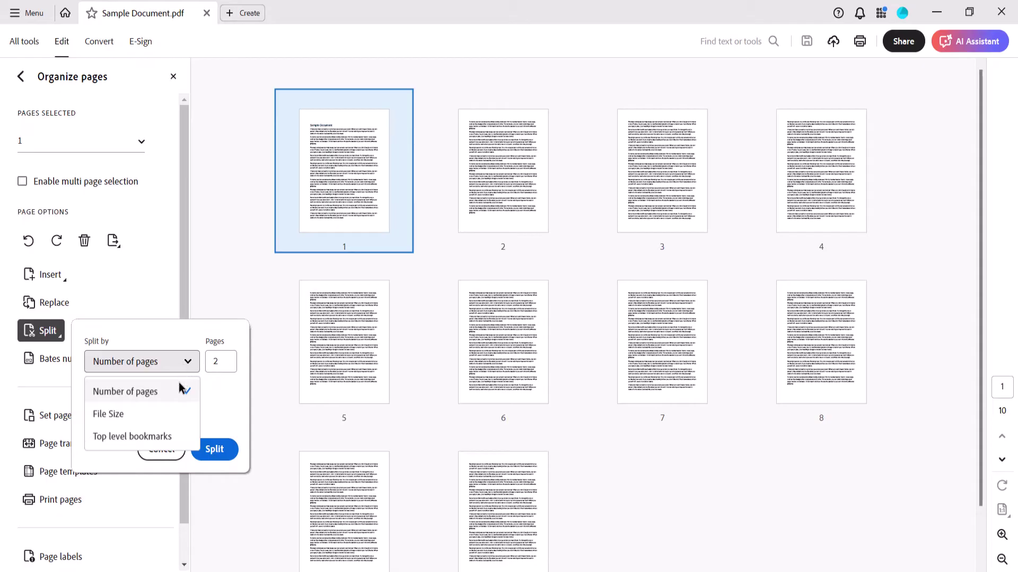
left_click(163, 410)
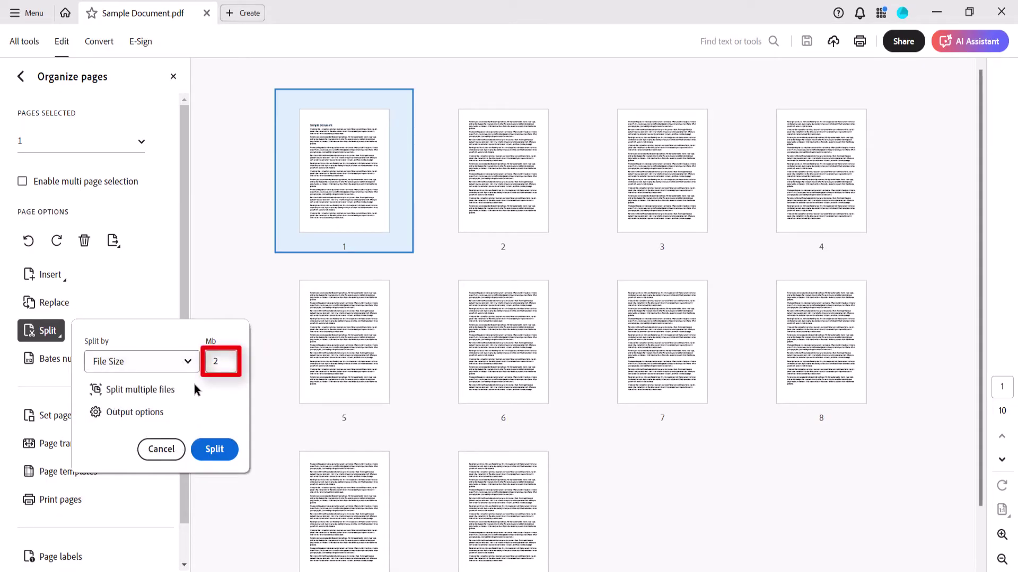
left_click(190, 359)
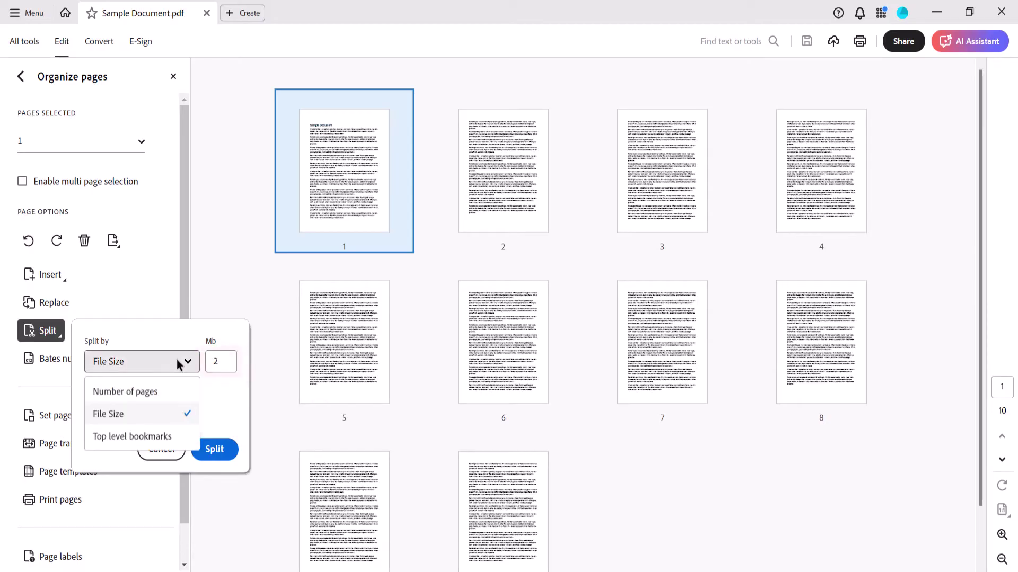
left_click(155, 389)
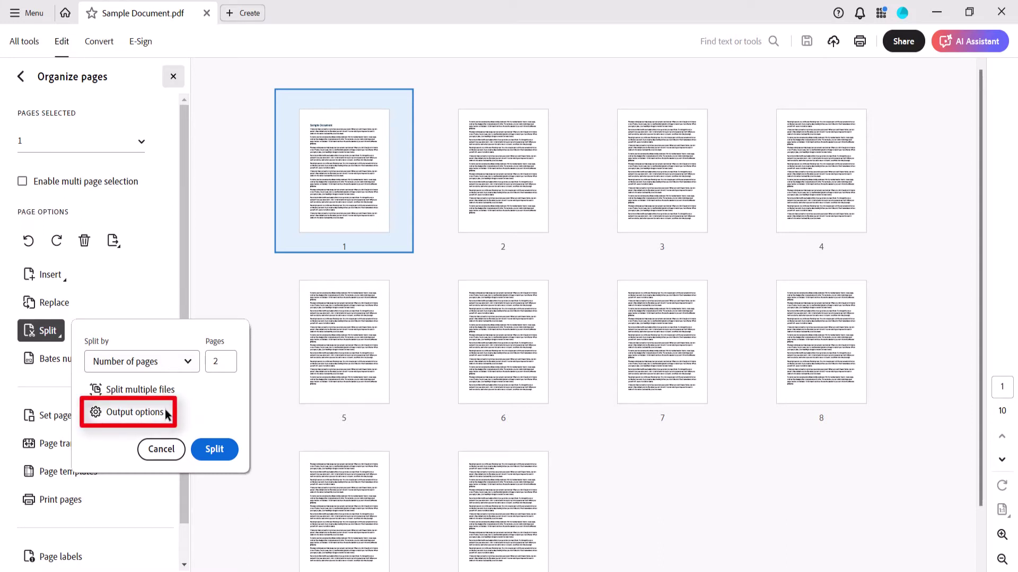
Step: In Output Options, target the split files to a folder on the computer
left_click(157, 409)
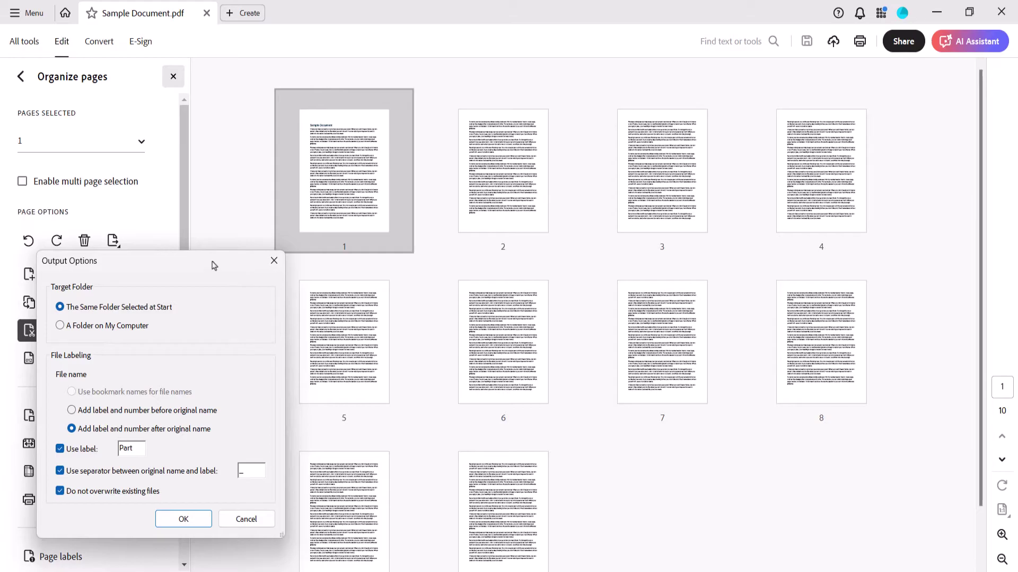
mouse_move(214, 263)
left_mouse_down()
mouse_move(292, 234)
mouse_move(430, 107)
left_mouse_up()
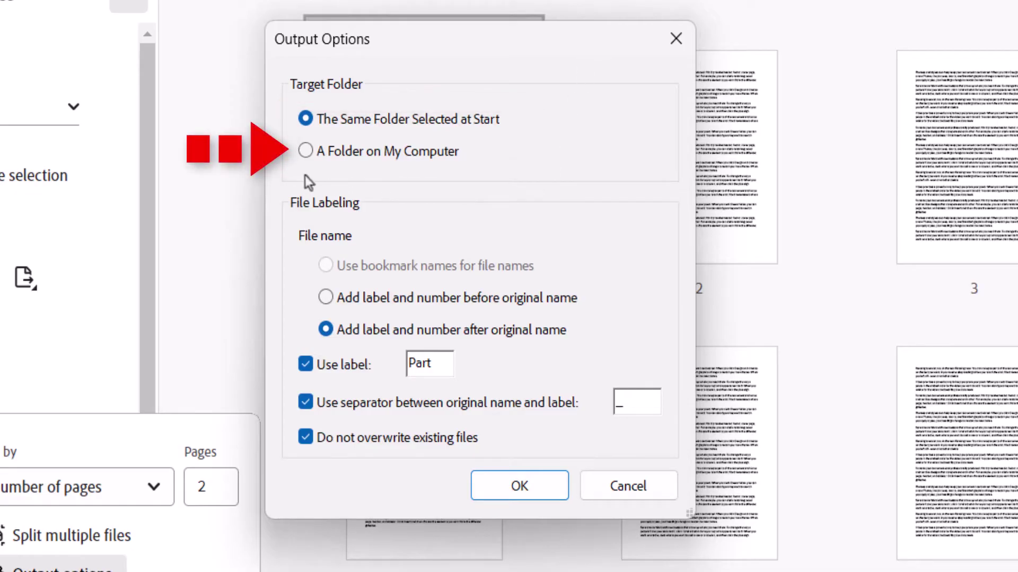
left_click(301, 153)
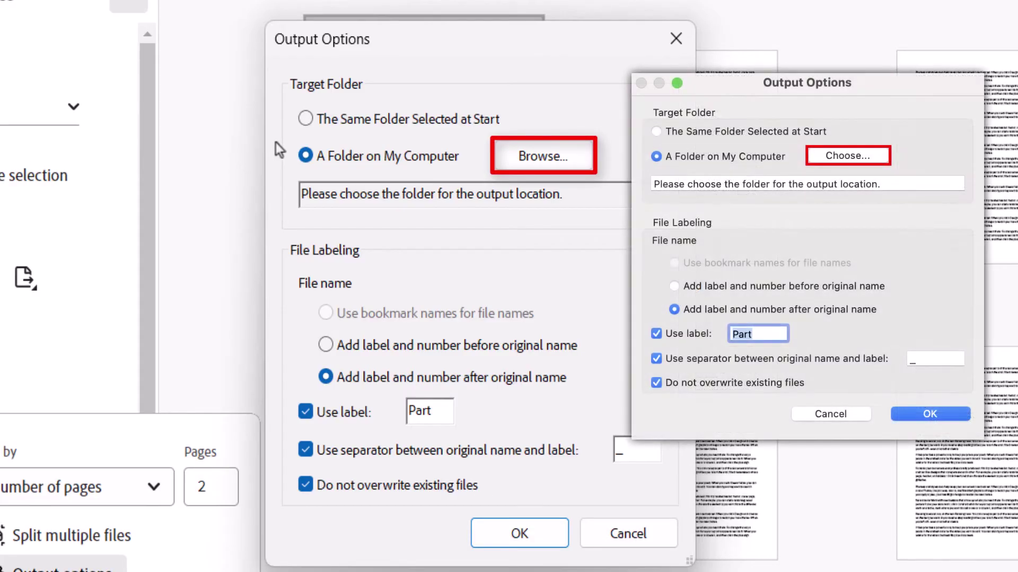
Step: Choose the Desktop as the destination folder for the split files
left_click(533, 151)
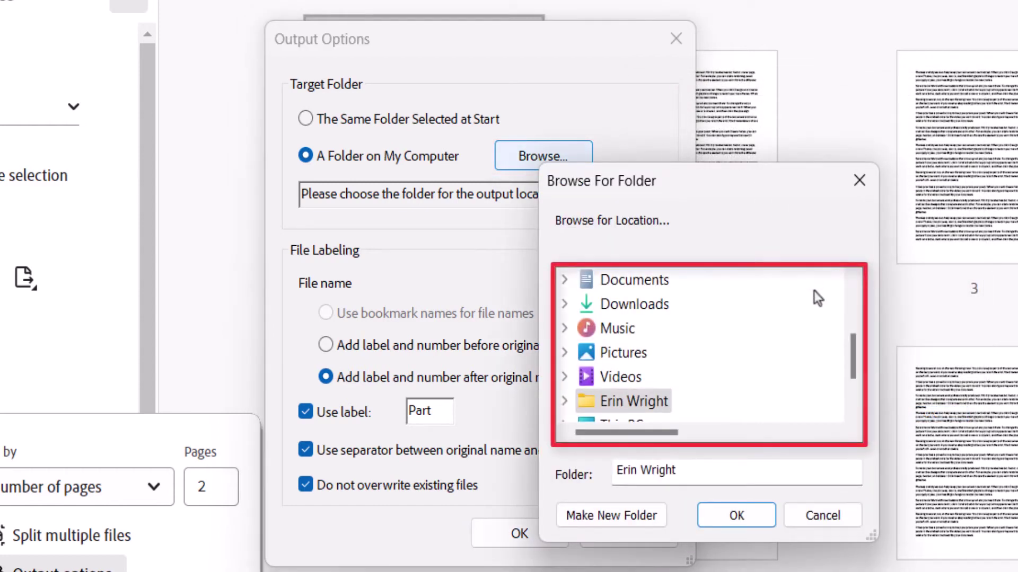
left_click_drag(857, 363, 869, 310)
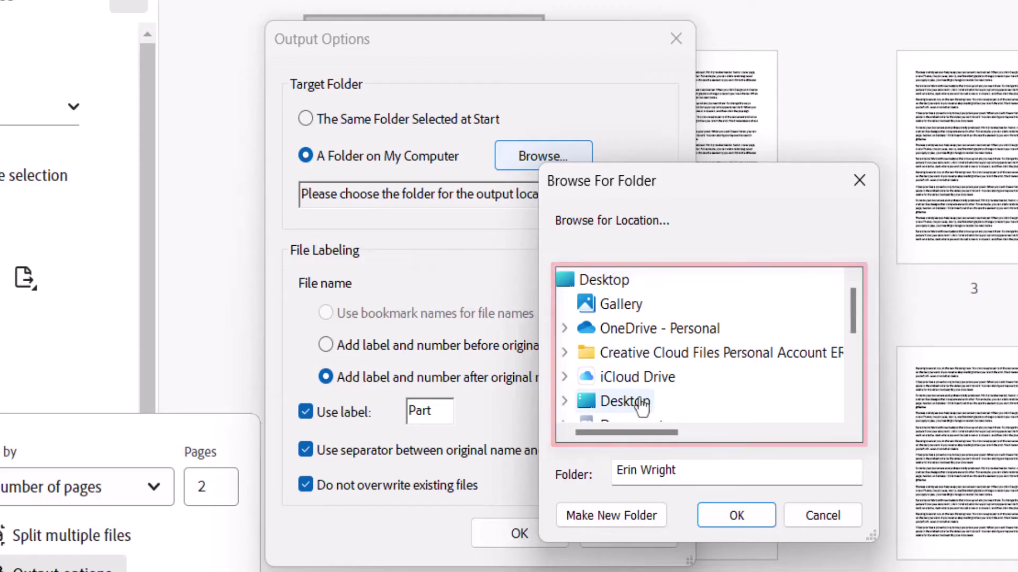
left_click(638, 407)
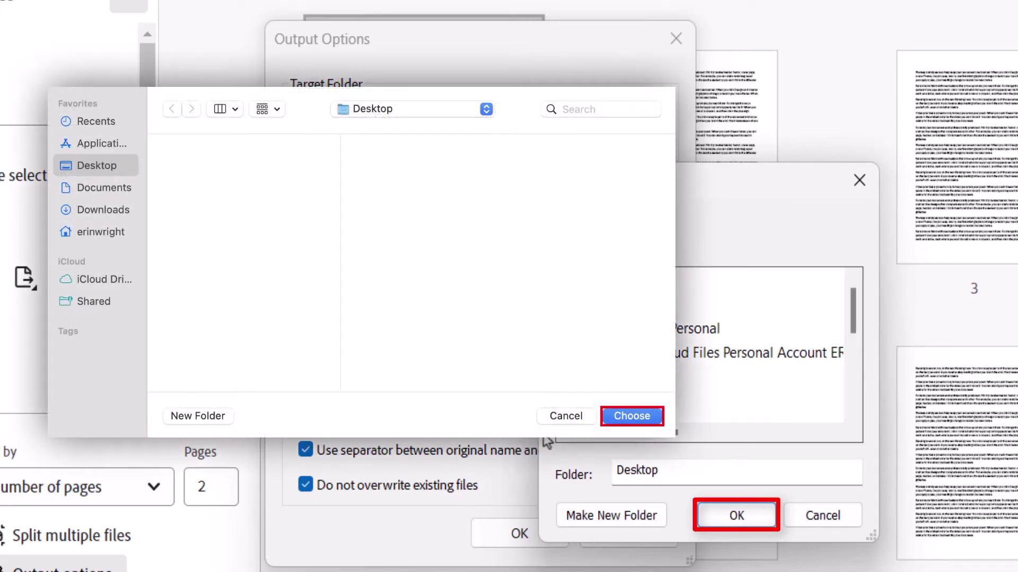
left_click(709, 515)
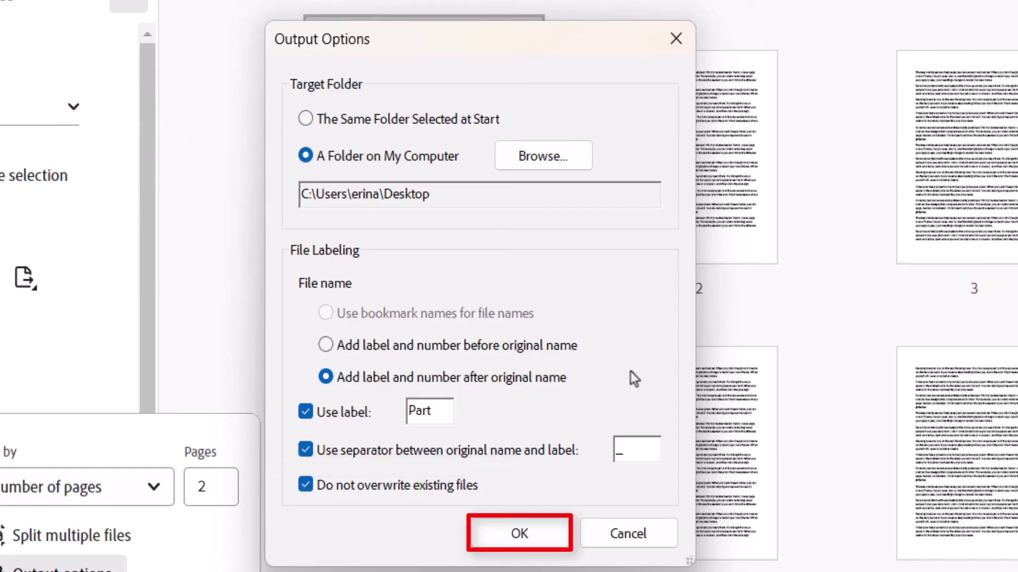
Step: Confirm the output settings and split the document into 5 two-page PDFs, acknowledging success
left_click(519, 534)
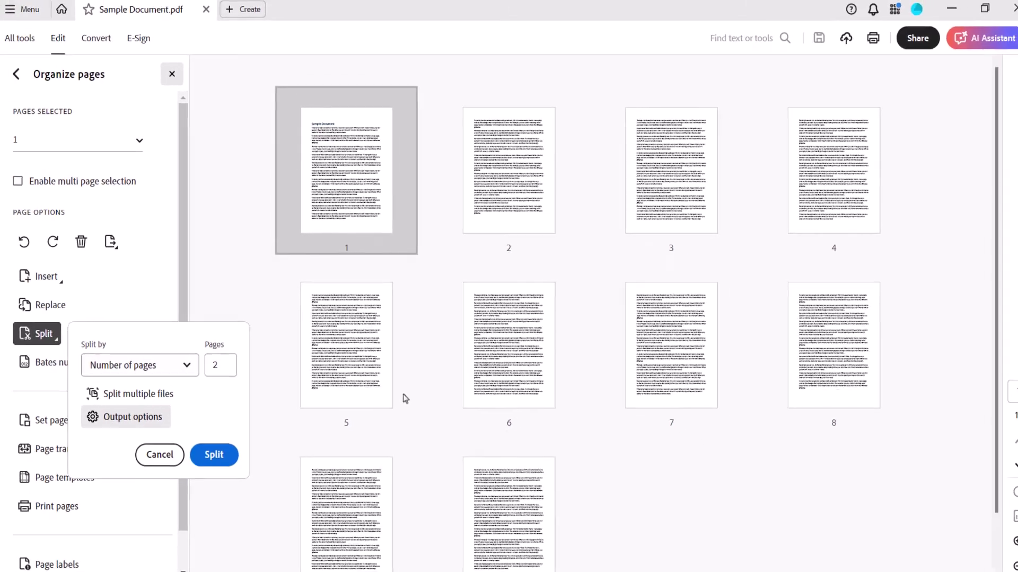
left_click(229, 453)
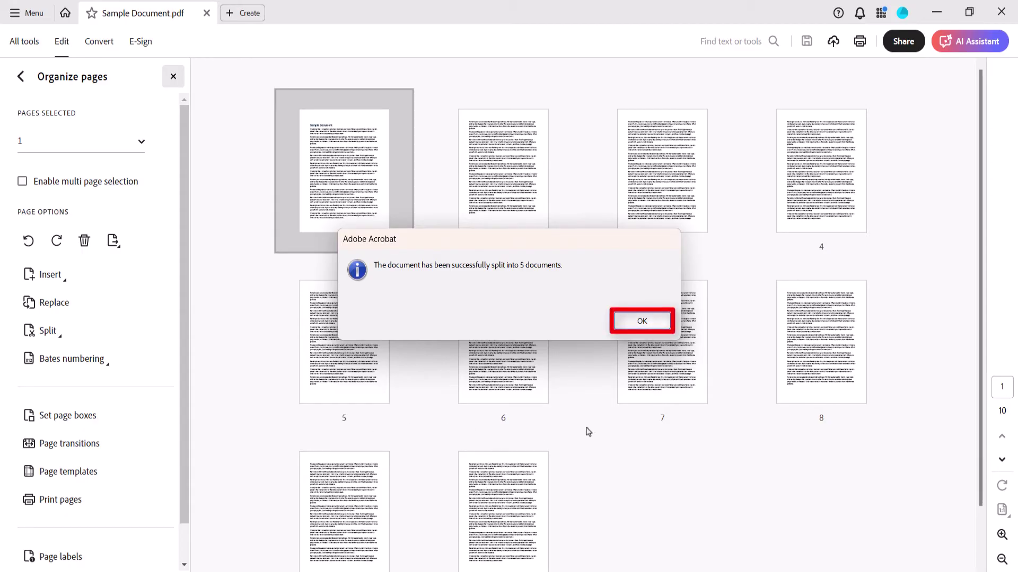
left_click(645, 318)
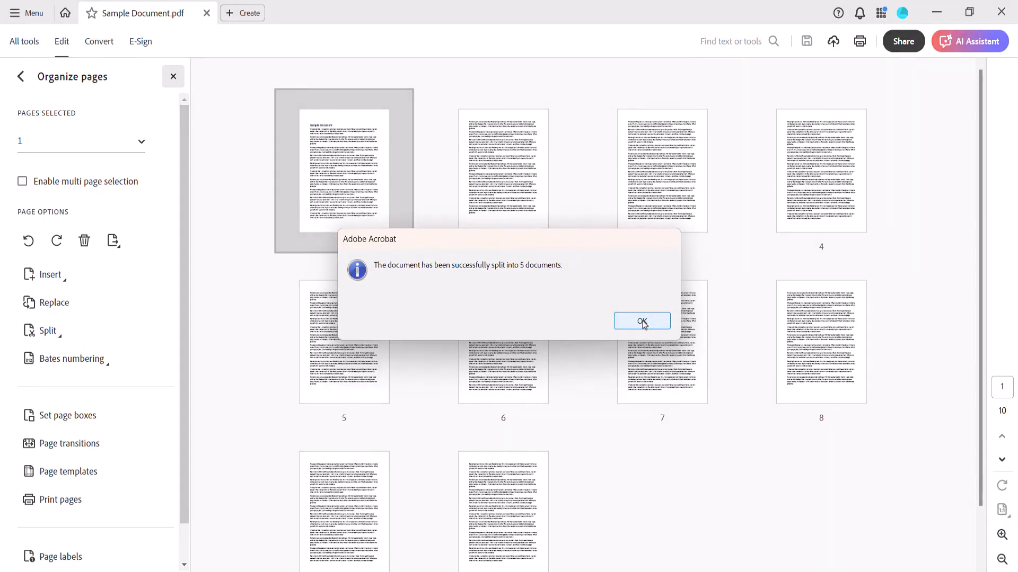